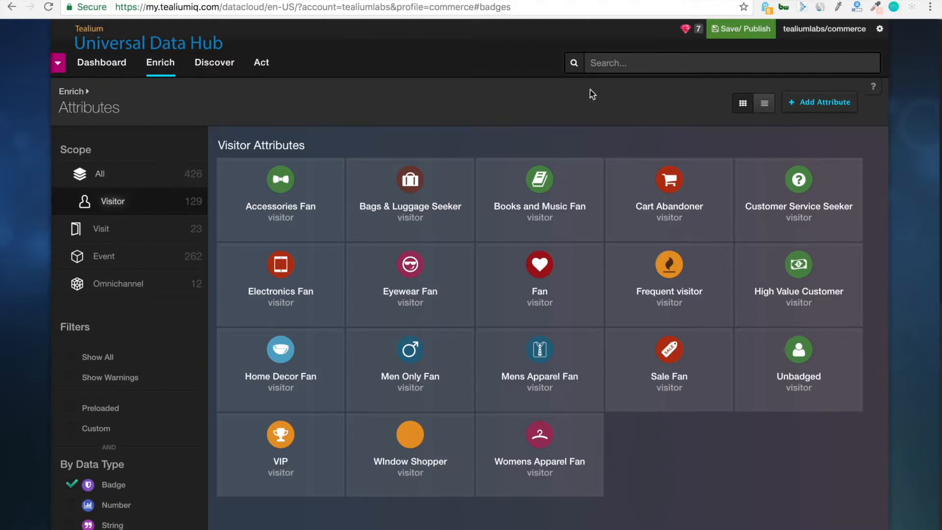
Step: Examine the Cart Abandoner visitor badge's description and the enrichment rules that assign and remove it
{"action": "left_click", "coordinate": [675, 193]}
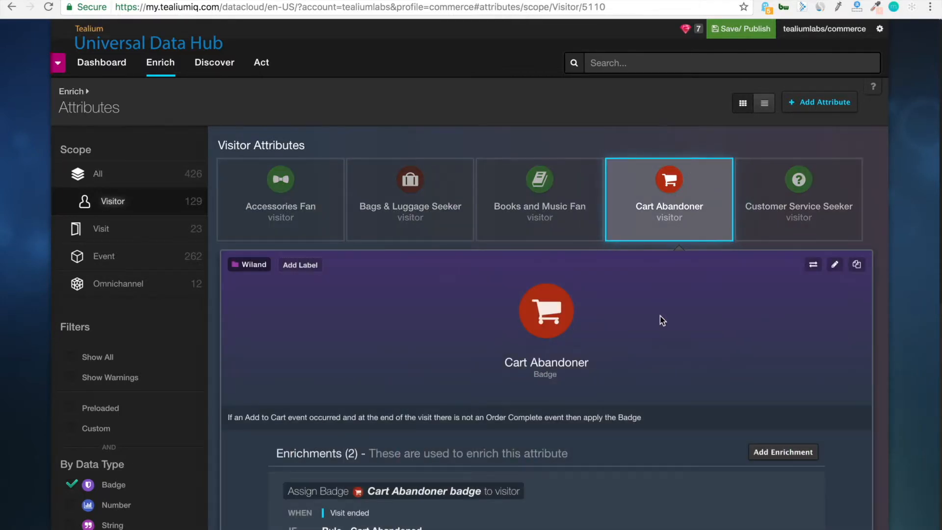
{"action": "scroll", "coordinate": [661, 316], "scroll_direction": "down", "scroll_amount": 4}
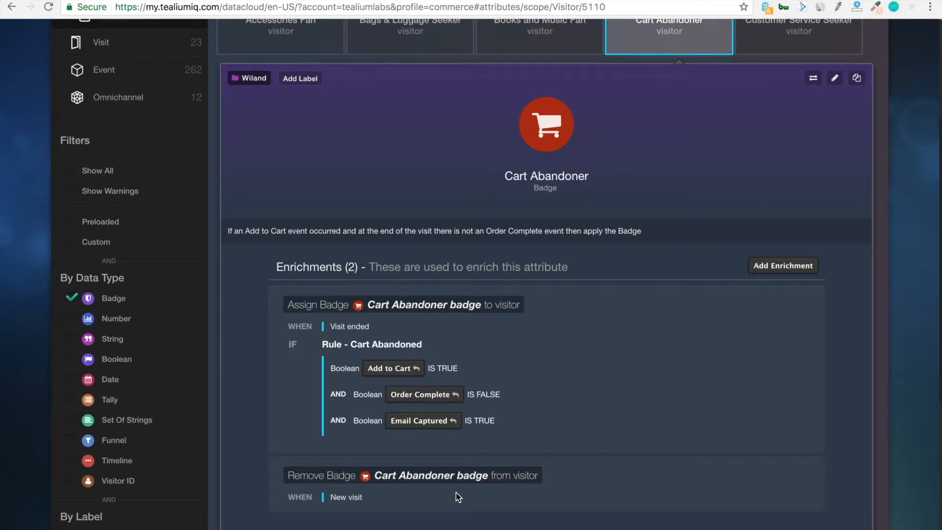
{"action": "scroll", "coordinate": [455, 493], "scroll_direction": "up", "scroll_amount": 5}
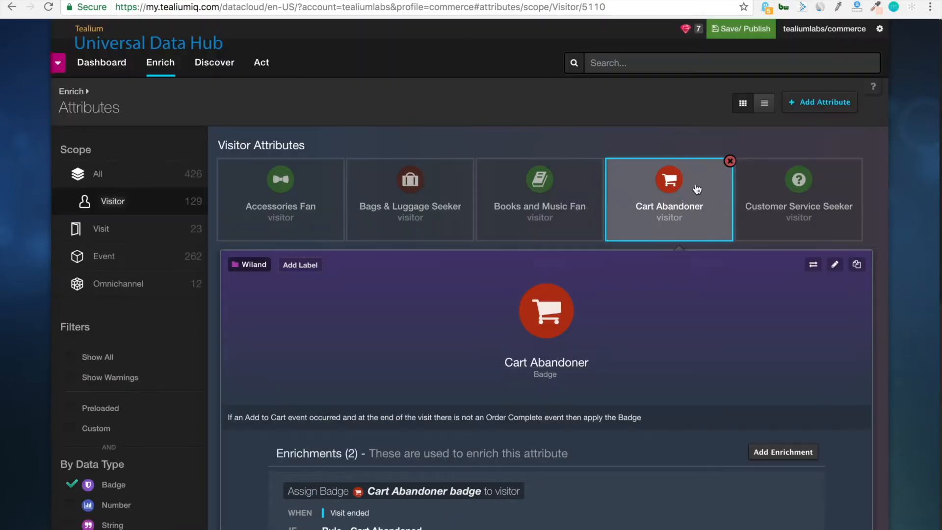
{"action": "left_click", "coordinate": [694, 185]}
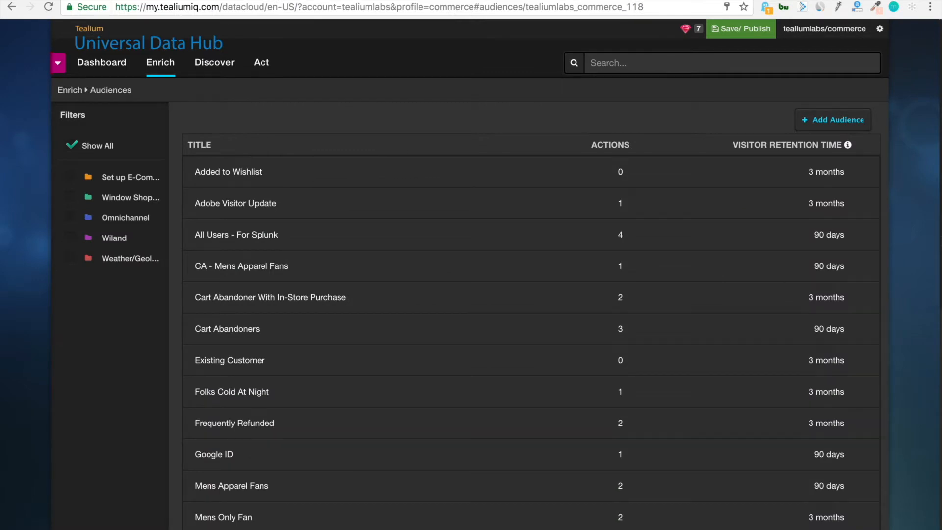
Step: Review the conditions of the VIP Cart Abandoners audience in its filter editor and finish without altering them
{"action": "scroll", "coordinate": [622, 426], "scroll_direction": "down", "scroll_amount": 5}
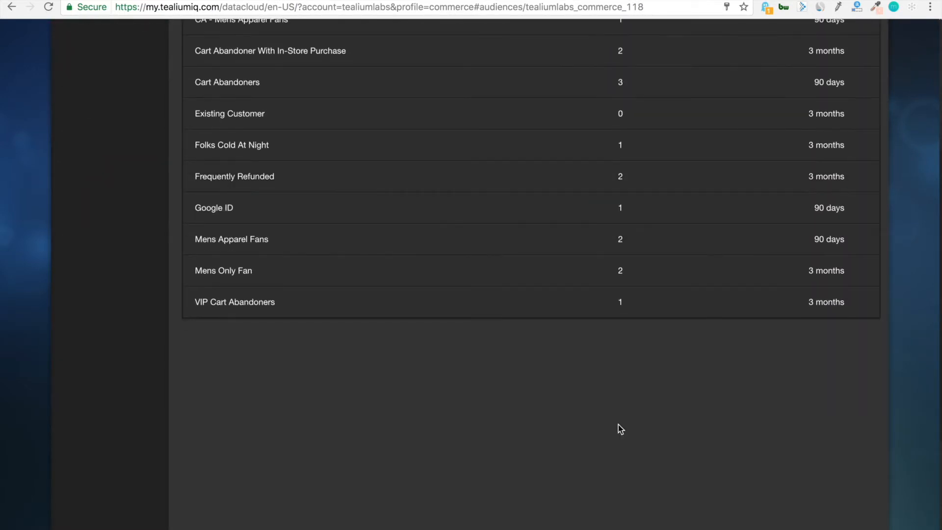
{"action": "left_click", "coordinate": [329, 311]}
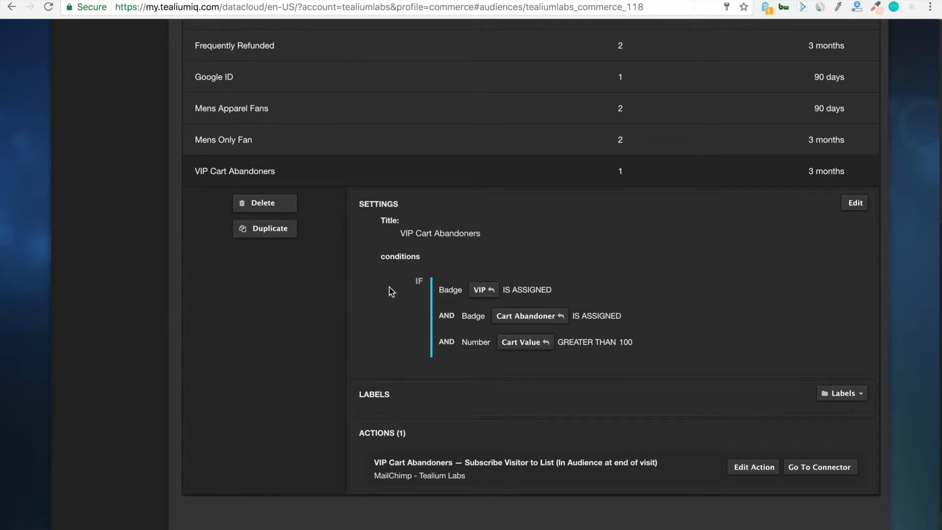
{"action": "left_click", "coordinate": [849, 209]}
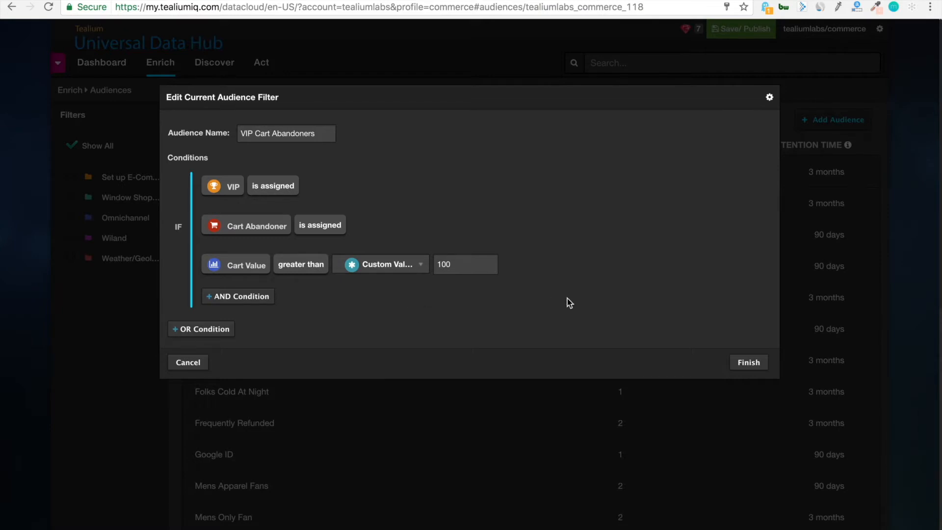
{"action": "left_click", "coordinate": [749, 363]}
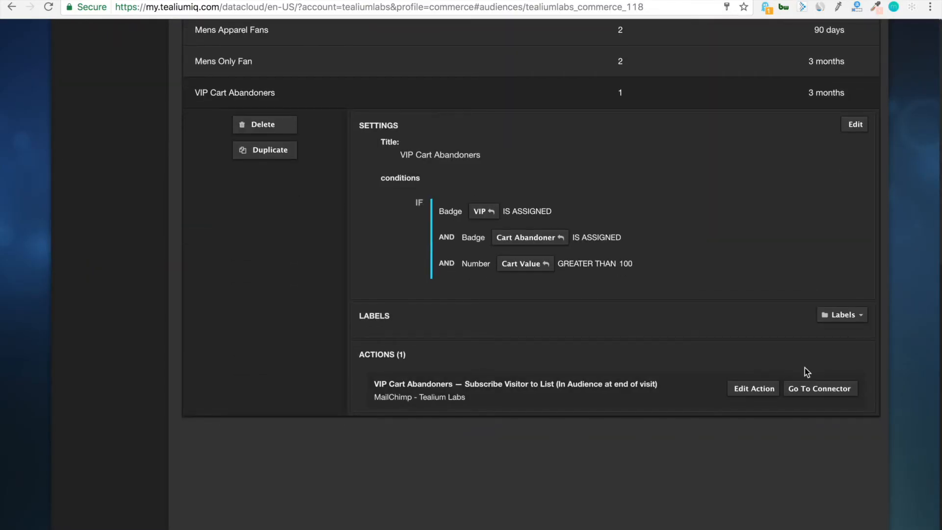
Step: Open the VIP Cart Abandoners audience's MailChimp Subscribe Visitor to List action for editing and expand its settings
{"action": "left_click", "coordinate": [755, 388]}
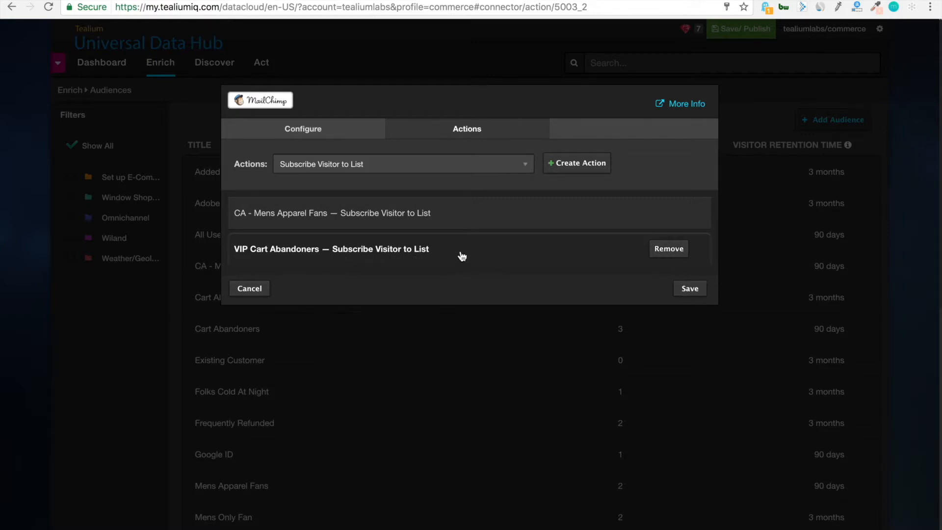
{"action": "left_click", "coordinate": [405, 252]}
{"action": "left_click", "coordinate": [405, 252]}
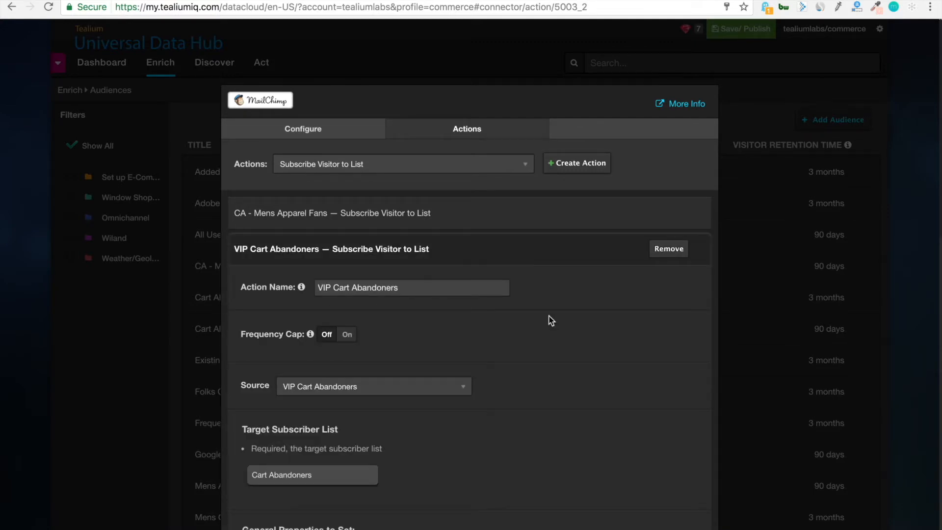
{"action": "scroll", "coordinate": [619, 372], "scroll_direction": "down", "scroll_amount": 3}
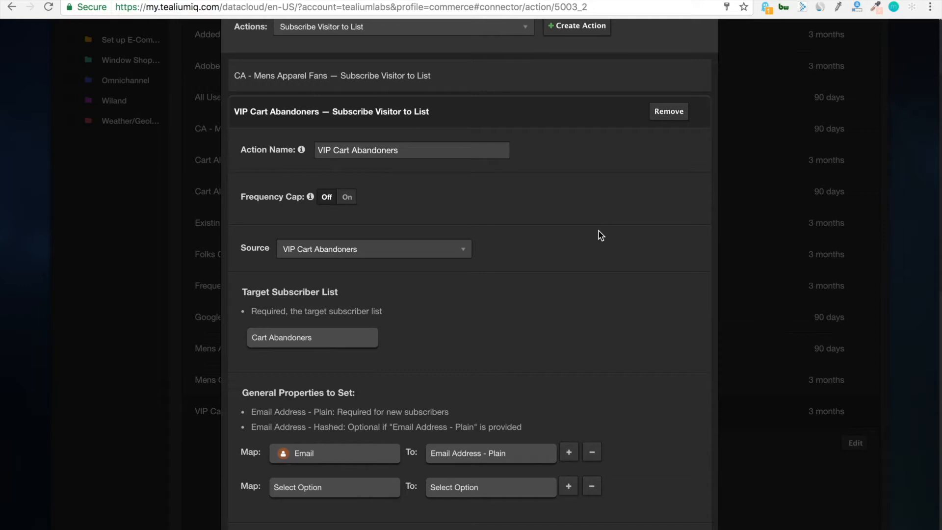
Step: Examine the action's name, the available source audiences and the target subscriber list options, keeping the existing selections
{"action": "left_click", "coordinate": [326, 151]}
{"action": "left_click", "coordinate": [273, 150]}
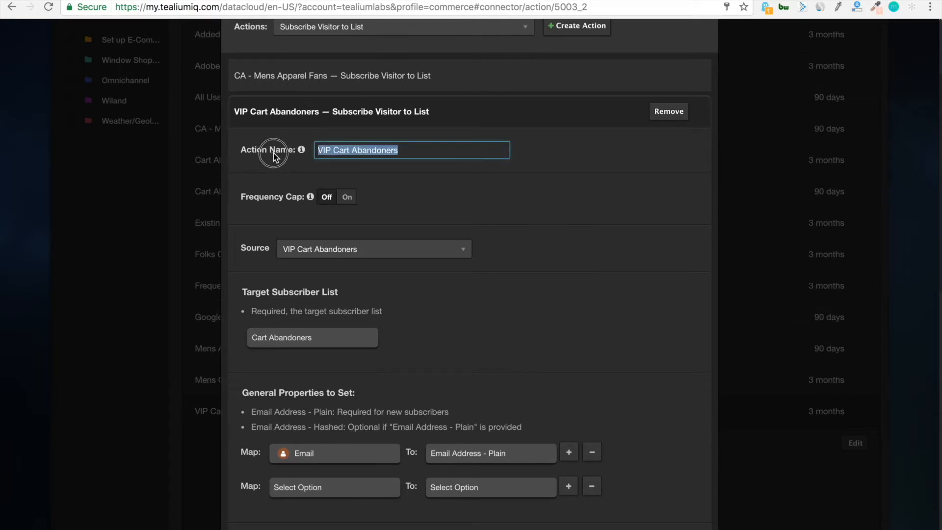
{"action": "left_click", "coordinate": [402, 255]}
{"action": "scroll", "coordinate": [390, 304], "scroll_direction": "up", "scroll_amount": 1}
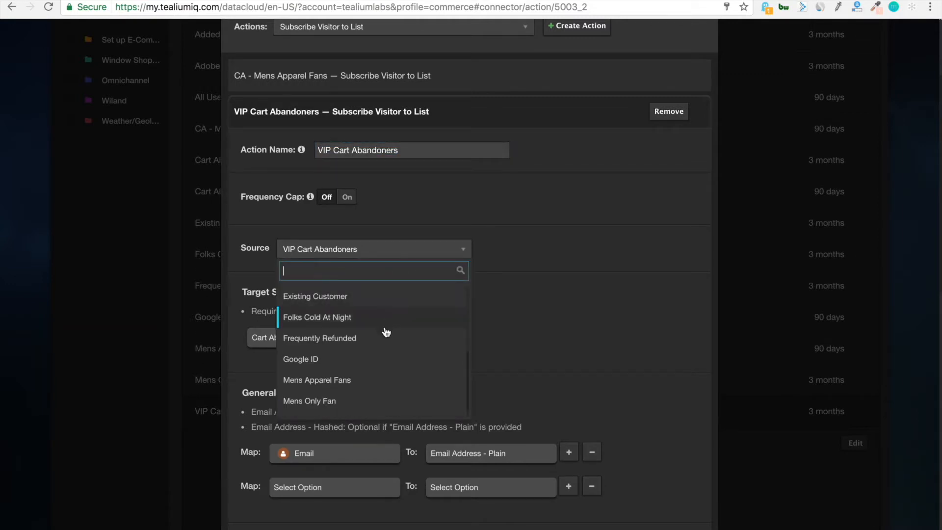
{"action": "left_click", "coordinate": [406, 257]}
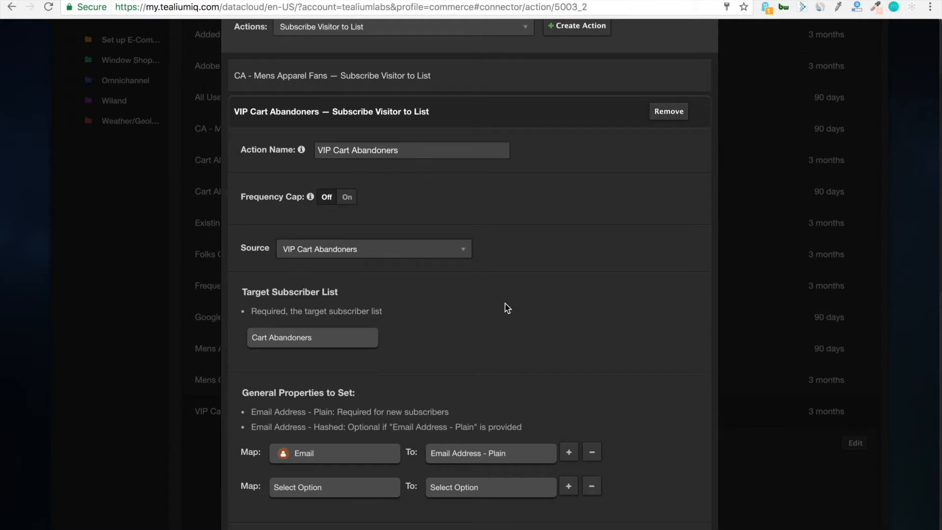
{"action": "left_click", "coordinate": [309, 339]}
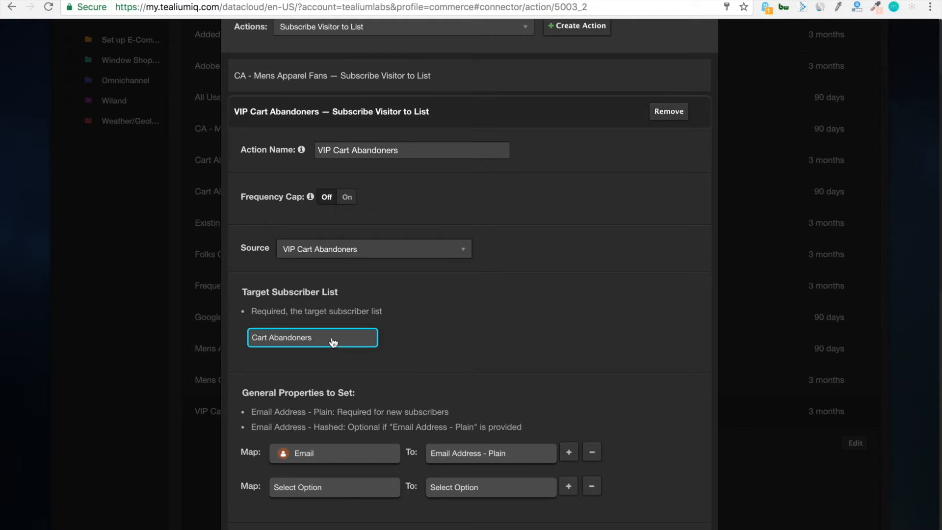
{"action": "left_click", "coordinate": [332, 340]}
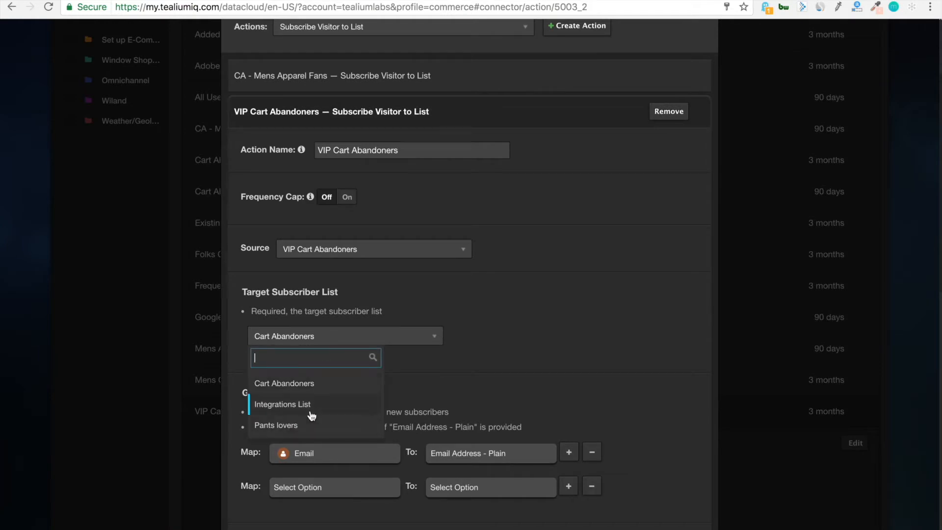
{"action": "left_click", "coordinate": [338, 340]}
{"action": "left_click", "coordinate": [519, 344]}
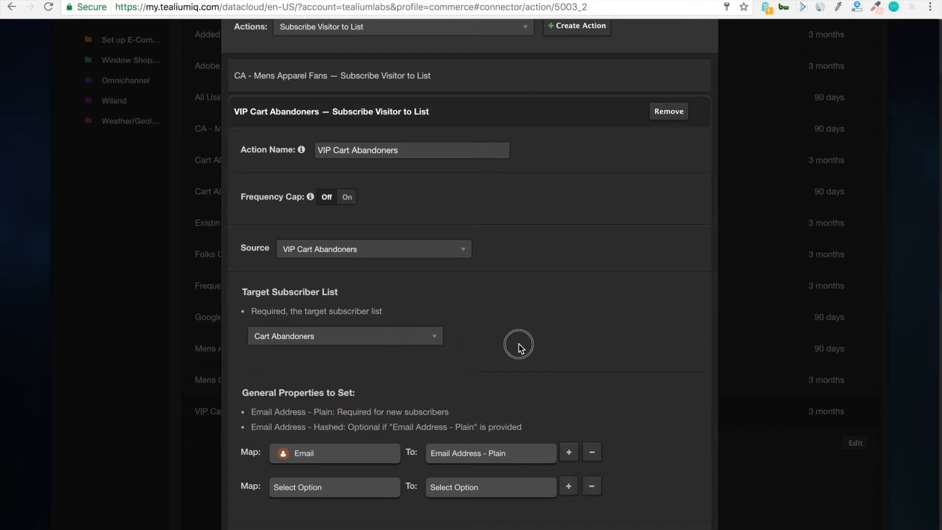
Step: Delay the VIP Cart Abandoners subscribe action by 1 hour and save it
{"action": "scroll", "coordinate": [622, 387], "scroll_direction": "down", "scroll_amount": 2}
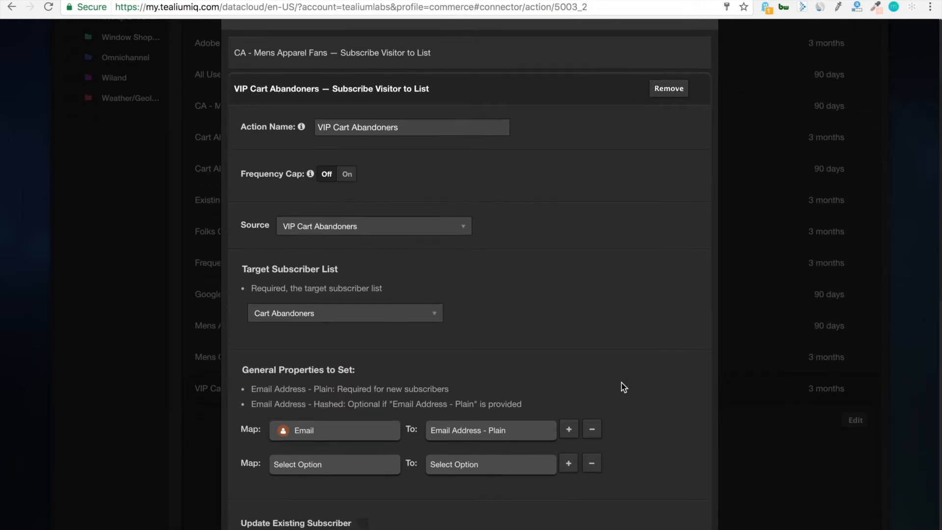
{"action": "scroll", "coordinate": [622, 387], "scroll_direction": "down", "scroll_amount": 2}
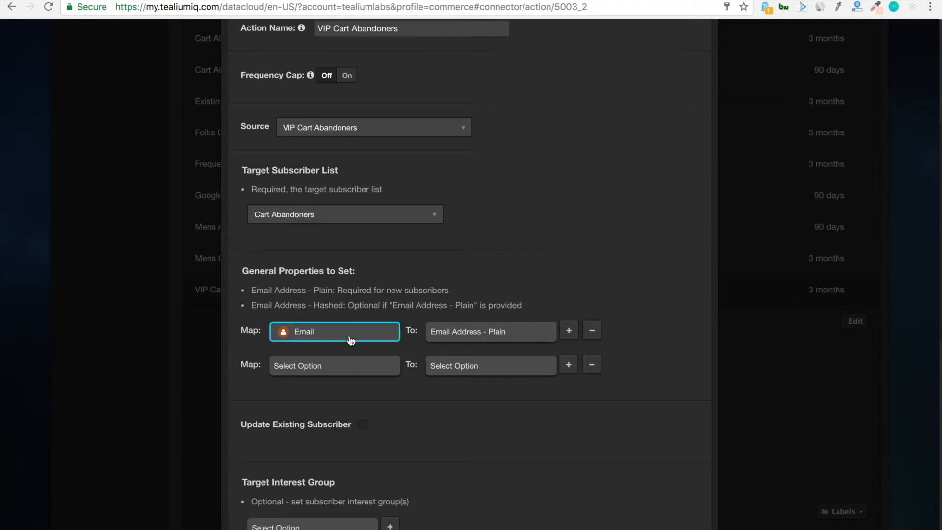
{"action": "scroll", "coordinate": [537, 447], "scroll_direction": "down", "scroll_amount": 2}
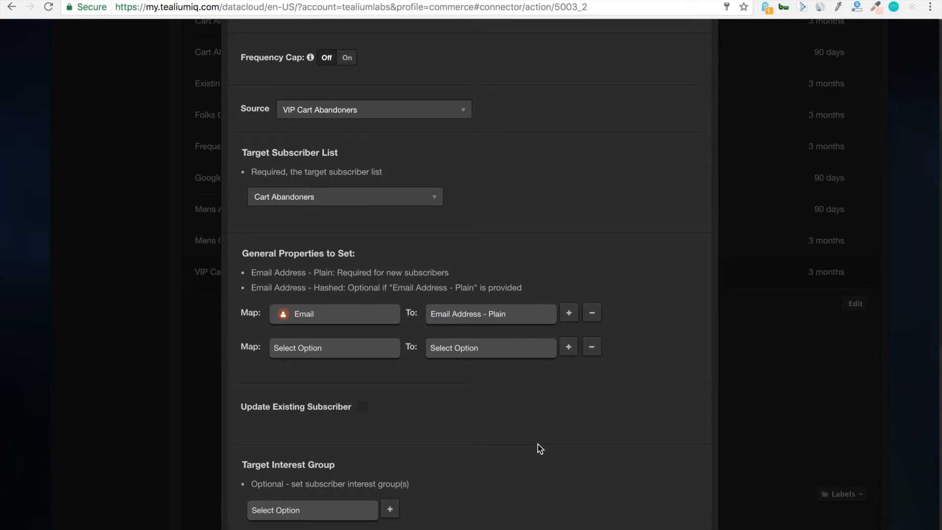
{"action": "scroll", "coordinate": [537, 447], "scroll_direction": "down", "scroll_amount": 5}
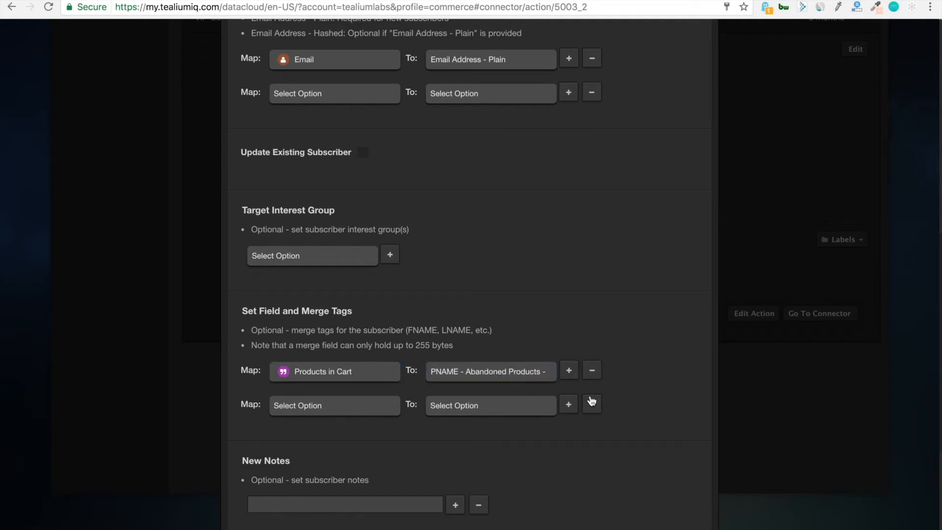
{"action": "scroll", "coordinate": [622, 497], "scroll_direction": "down", "scroll_amount": 4}
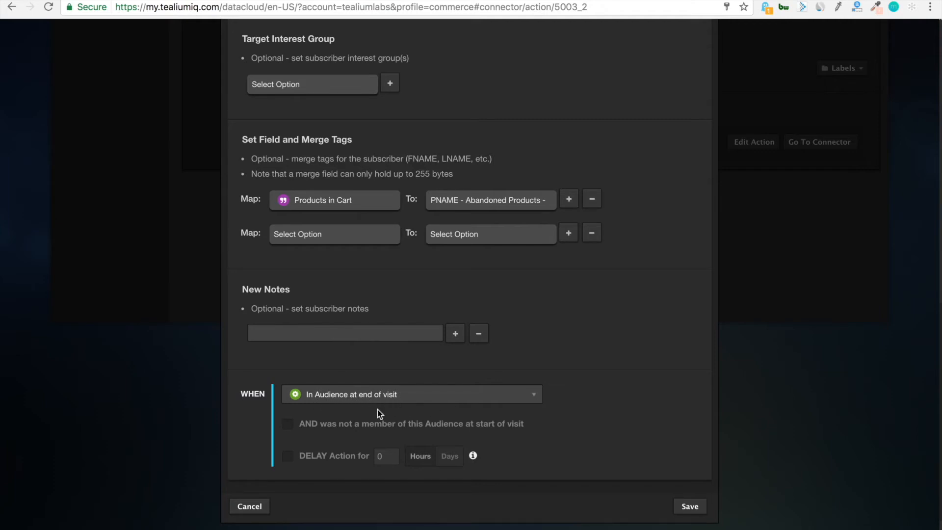
{"action": "left_click", "coordinate": [288, 457]}
{"action": "double_click", "coordinate": [380, 455]}
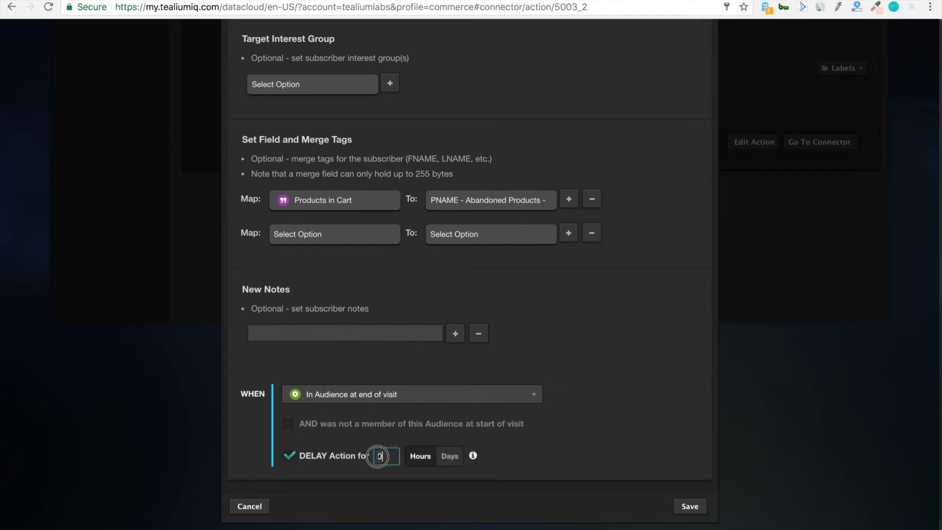
{"action": "type", "text": "1"}
{"action": "left_click", "coordinate": [537, 454]}
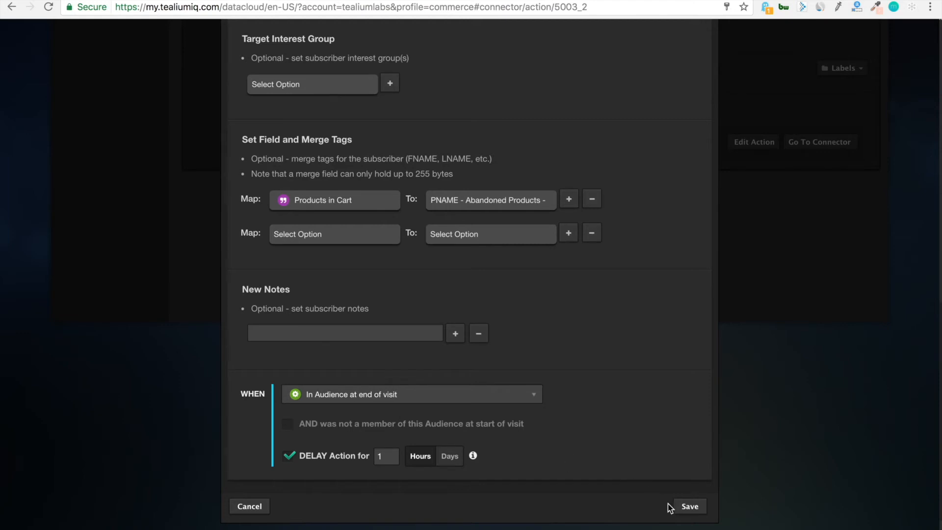
{"action": "left_click", "coordinate": [690, 505]}
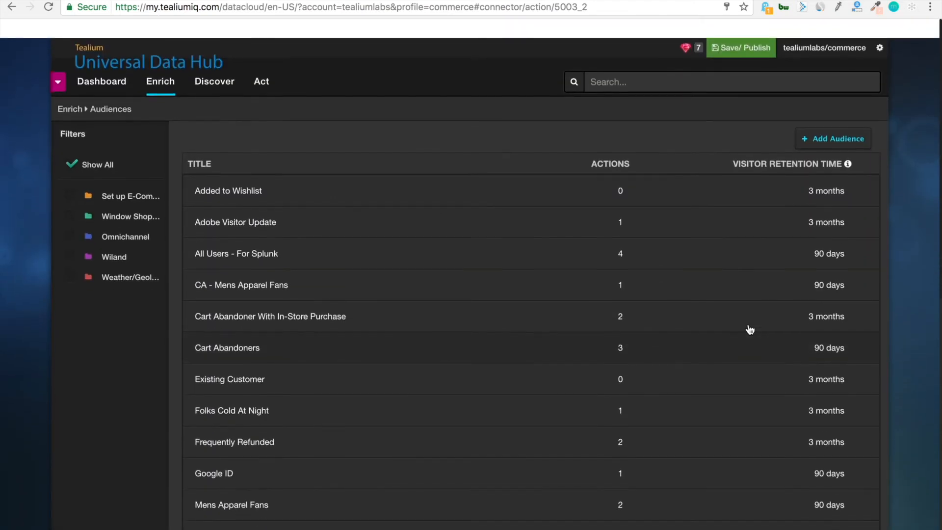
Step: Browse the email connectors available in the Connector Marketplace
{"action": "mouse_move", "coordinate": [261, 62]}
{"action": "left_click", "coordinate": [296, 100]}
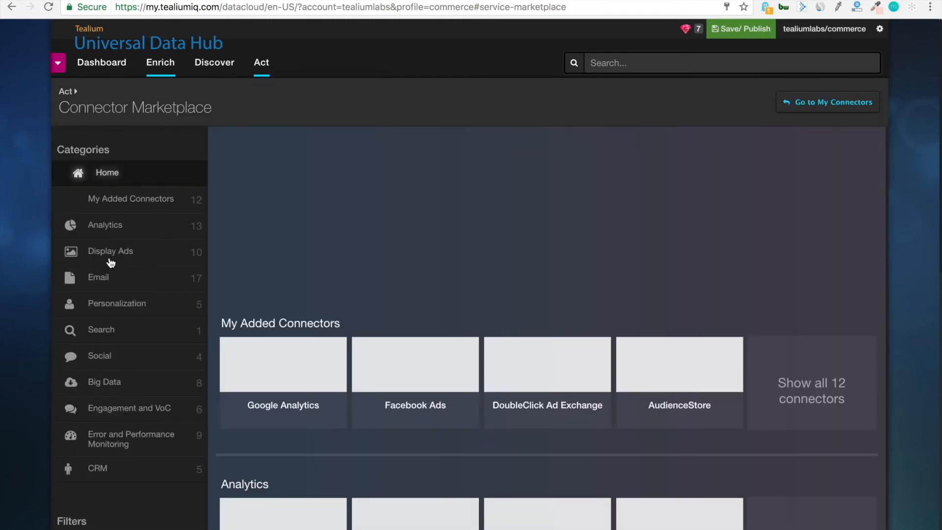
{"action": "left_click", "coordinate": [137, 283]}
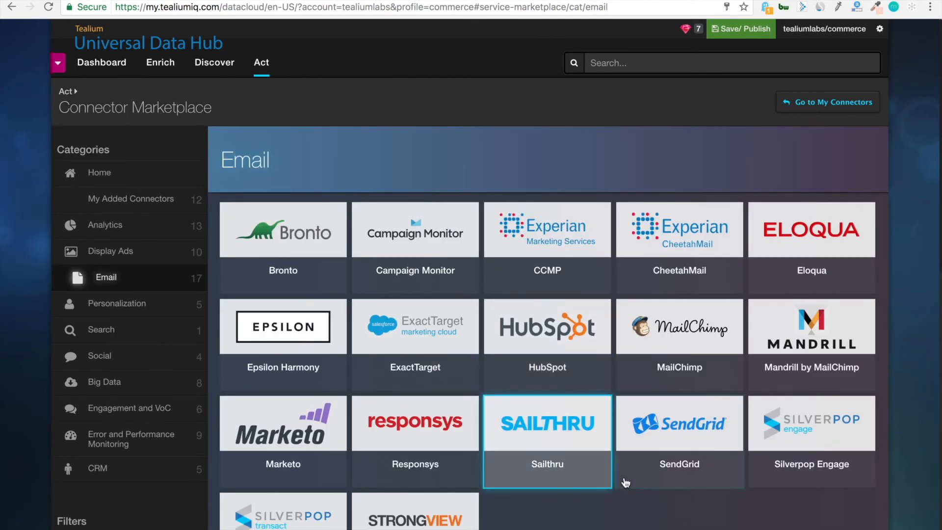
{"action": "scroll", "coordinate": [621, 515], "scroll_direction": "down", "scroll_amount": 3}
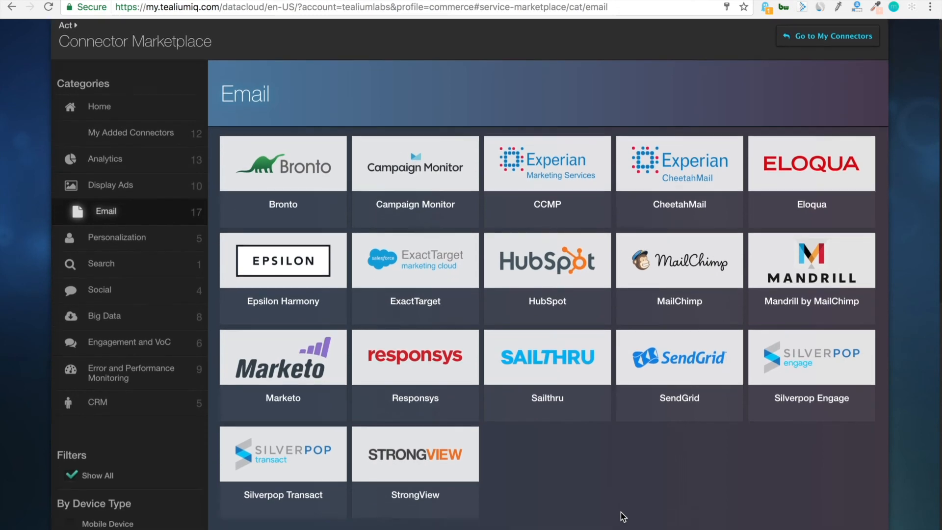
{"action": "scroll", "coordinate": [623, 517], "scroll_direction": "up", "scroll_amount": 1}
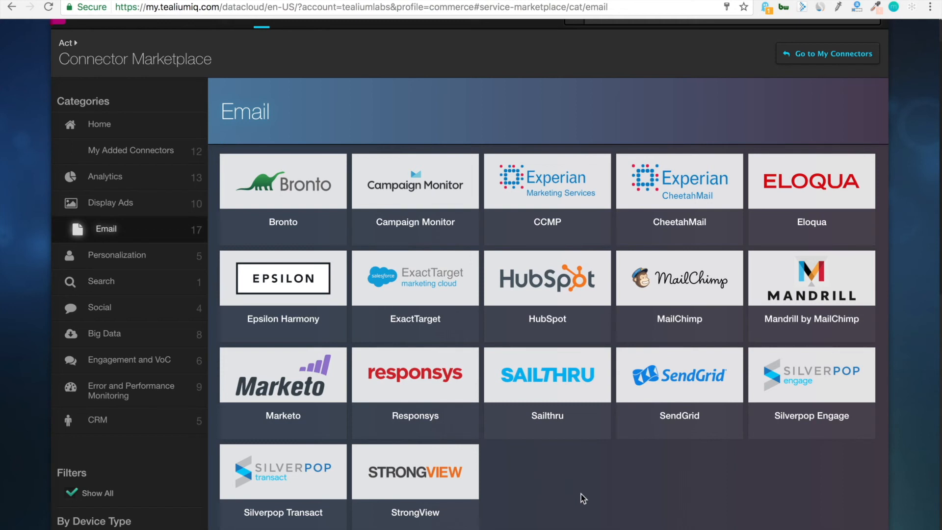
Step: View the details of the Webhook connector in the marketplace's Big Data category
{"action": "left_click", "coordinate": [125, 341]}
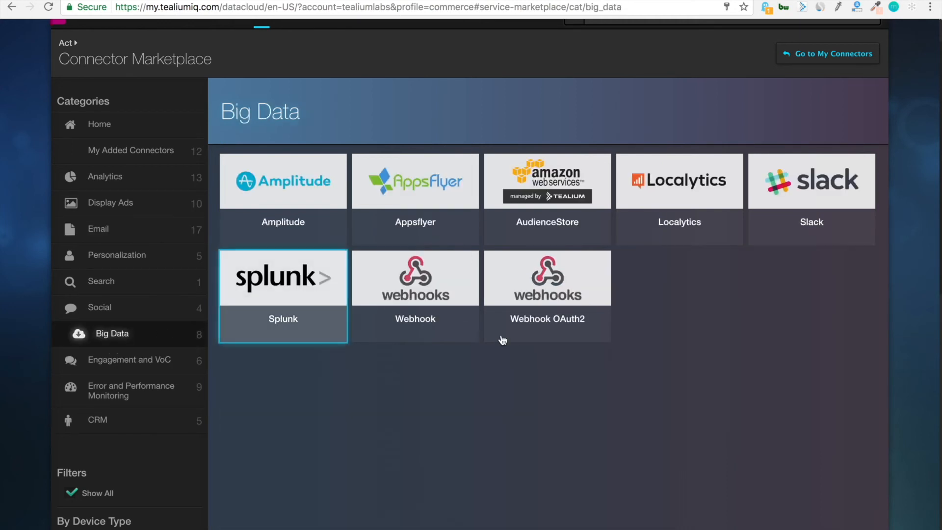
{"action": "left_click", "coordinate": [433, 293]}
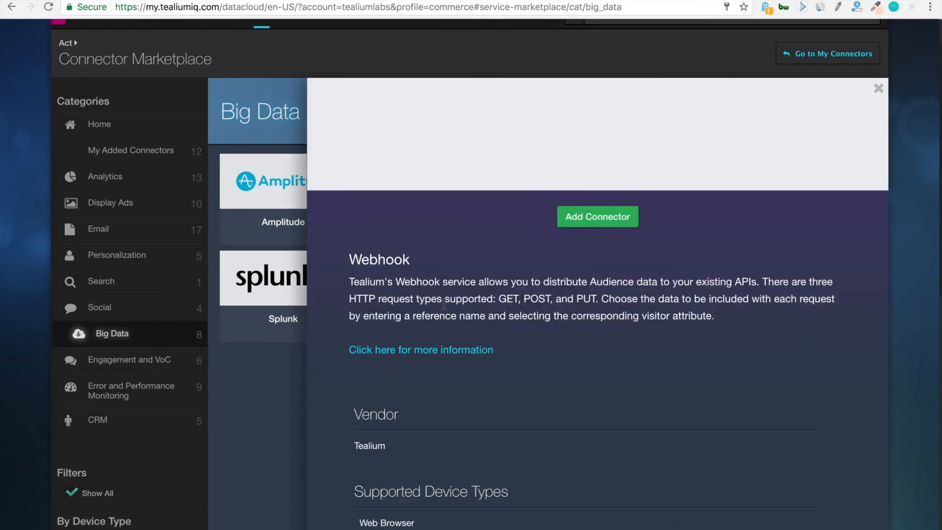
{"action": "left_click", "coordinate": [537, 221]}
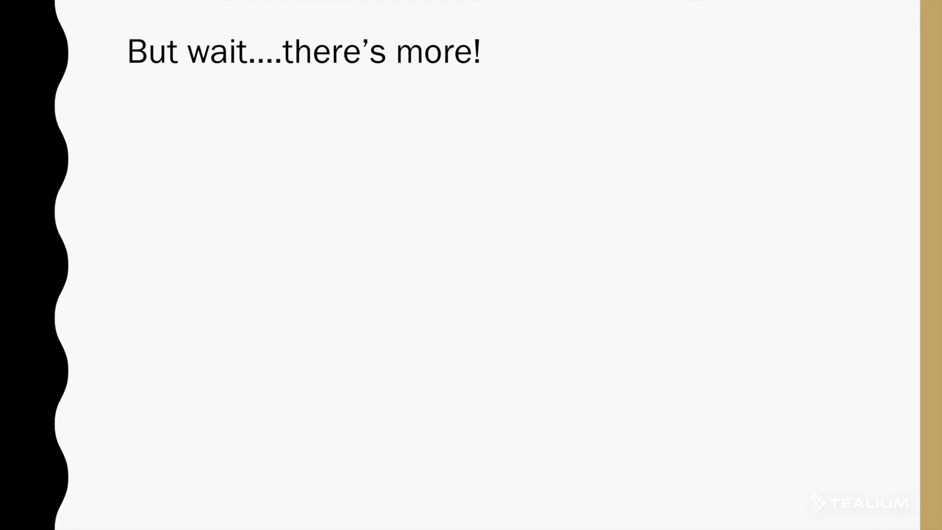
{"action": "key", "text": "Right"}
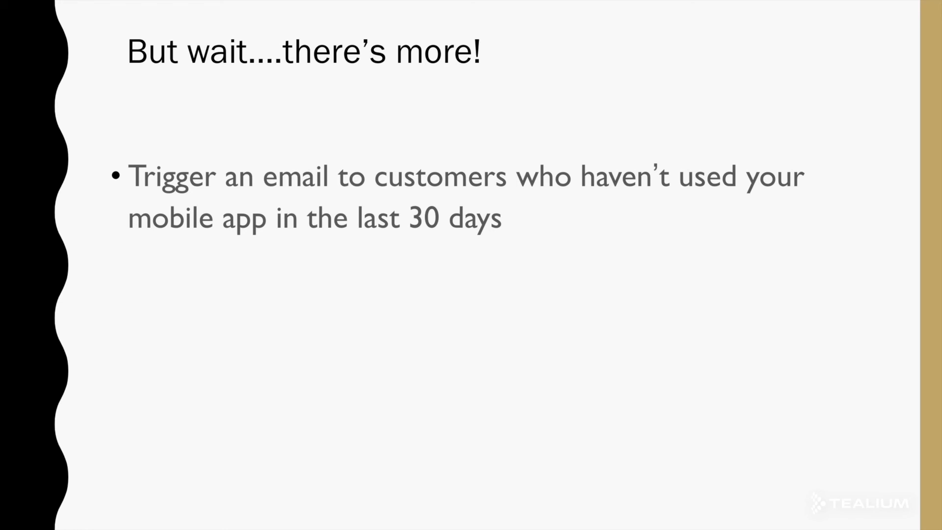
{"action": "key", "text": "Right"}
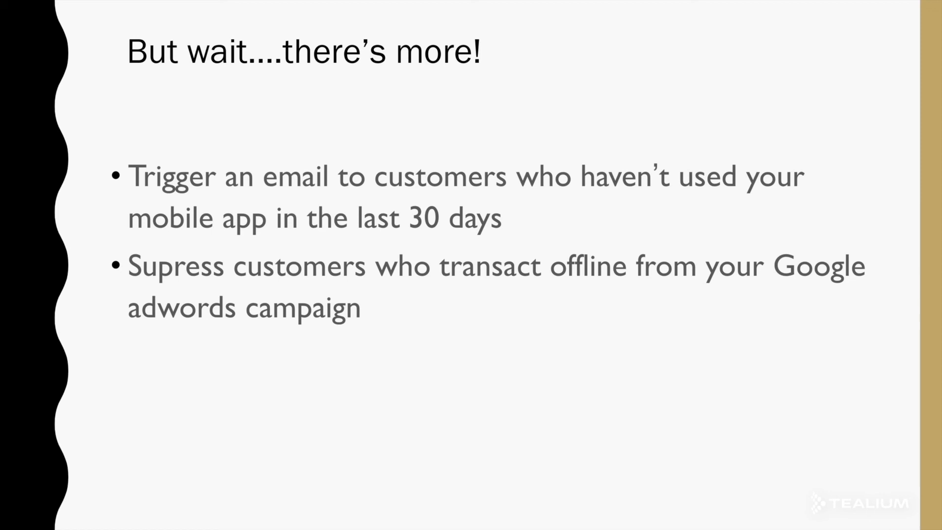
{"action": "key", "text": "Right"}
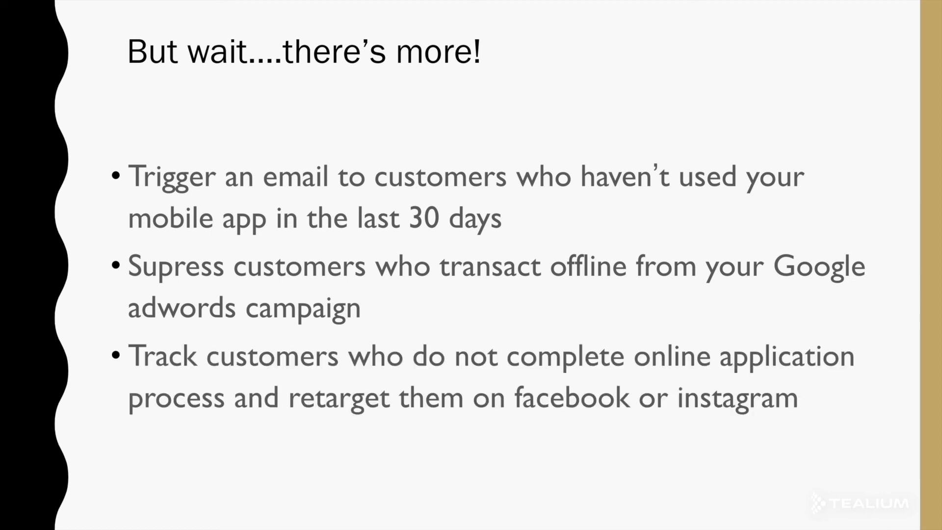